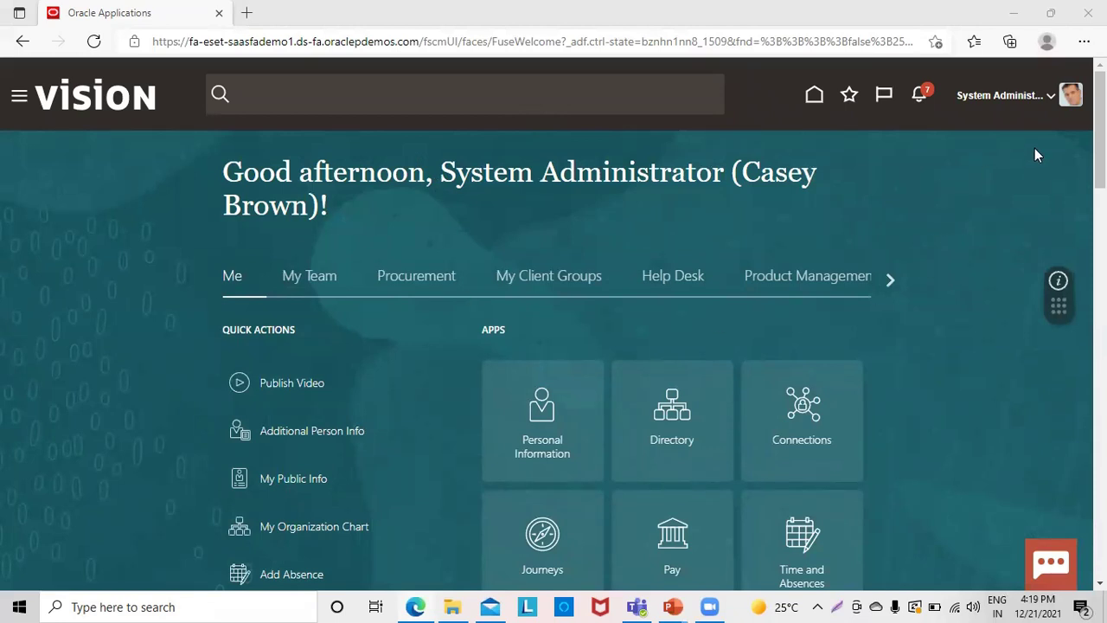
Open Setup and Maintenance and go to its search page for setup tasks
{"action": "left_click", "coordinate": [1055, 100]}
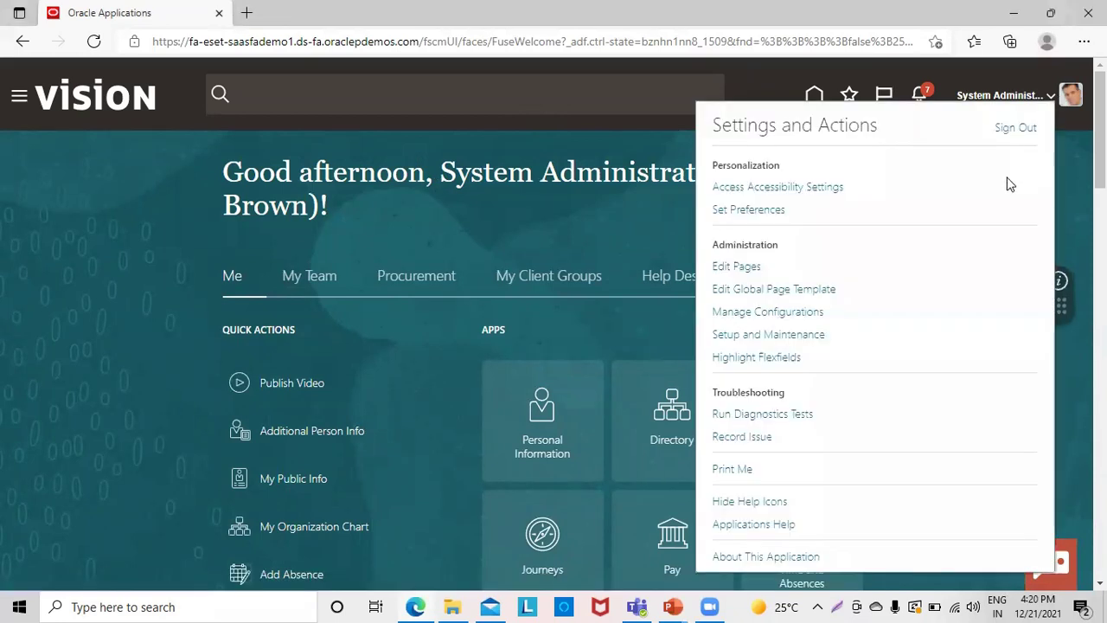
{"action": "left_click", "coordinate": [759, 335]}
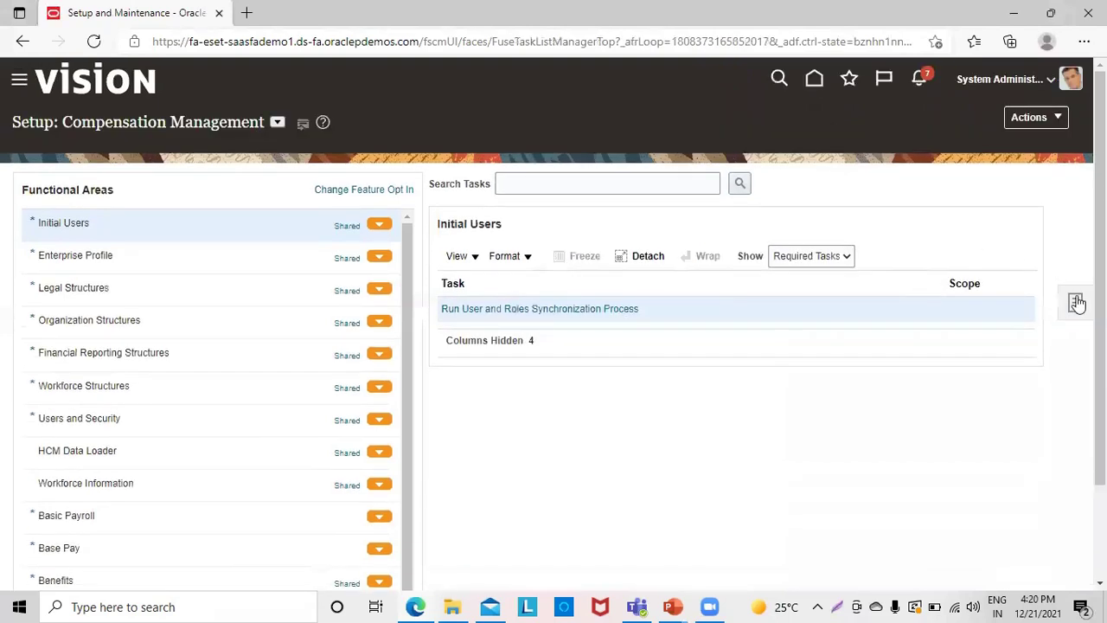
{"action": "left_click", "coordinate": [1077, 303]}
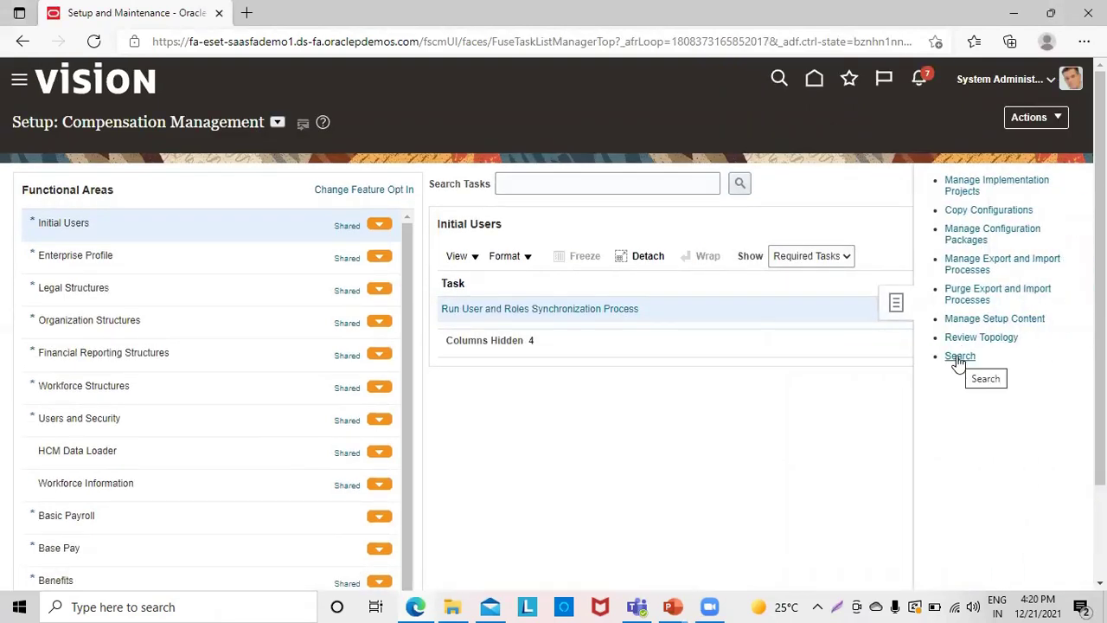
{"action": "left_click", "coordinate": [957, 357]}
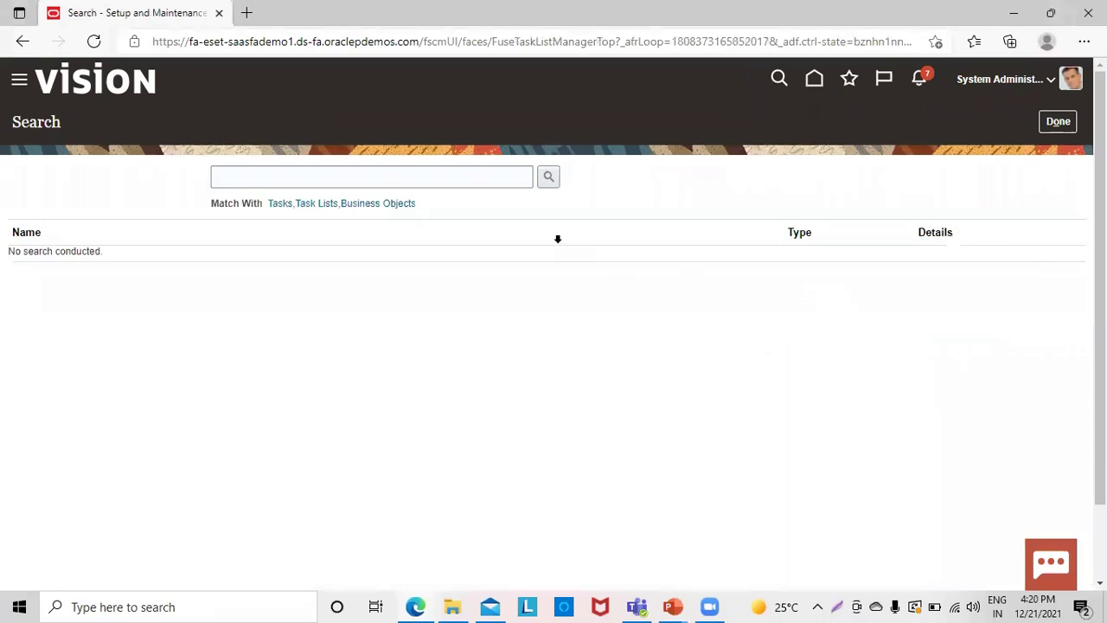
Search for "manage enterprise HCM information" and open the Manage Enterprise HCM Information task
{"action": "left_click", "coordinate": [234, 178]}
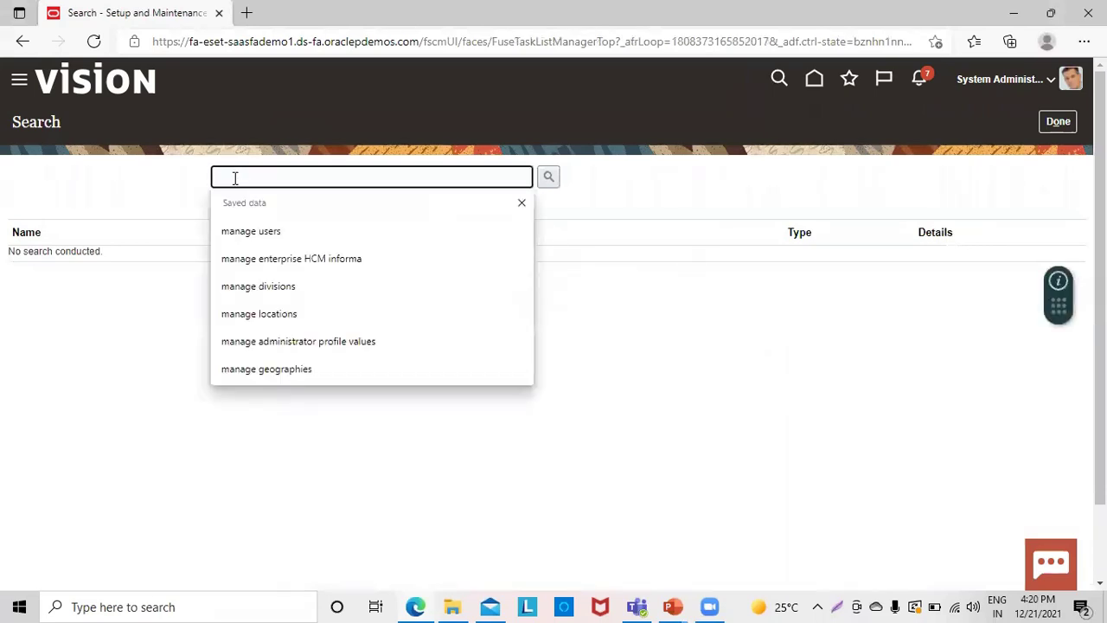
{"action": "type", "text": "man"}
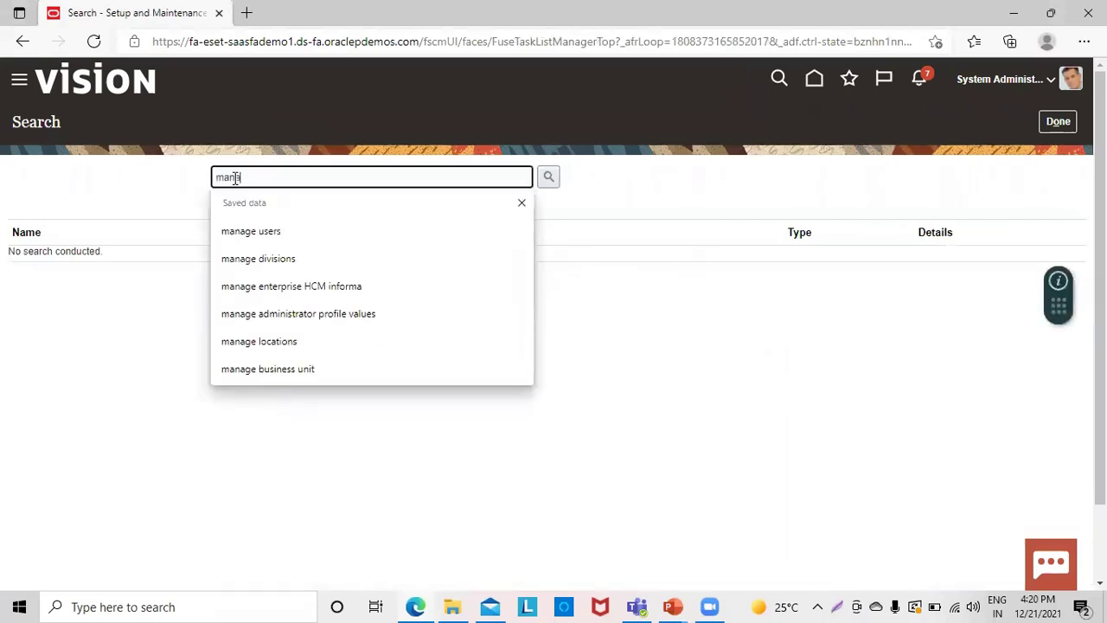
{"action": "type", "text": "age en"}
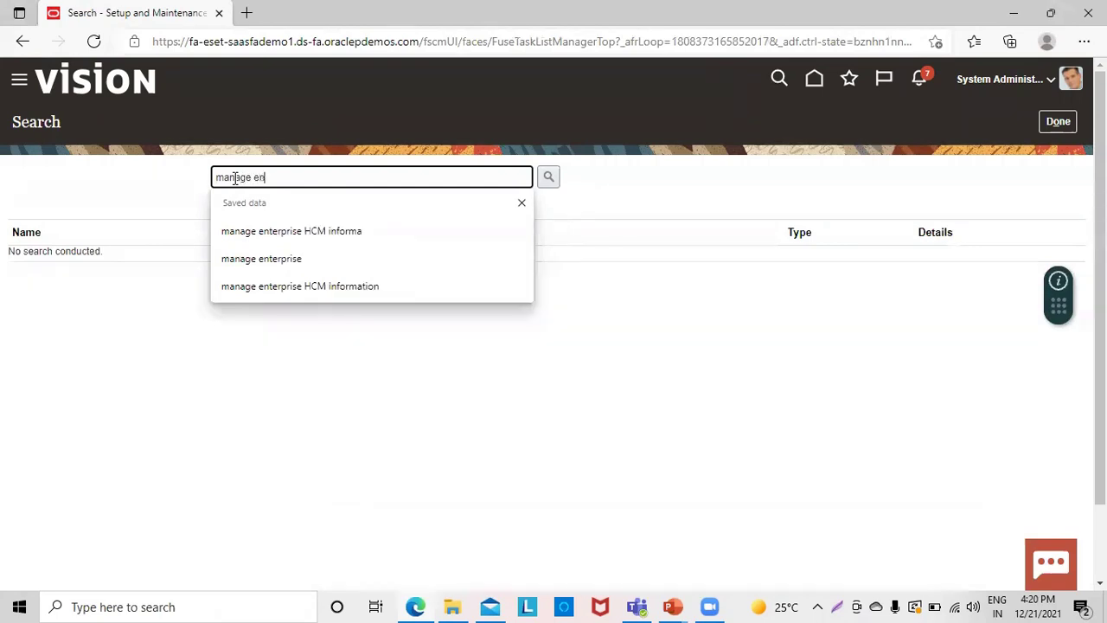
{"action": "type", "text": "terprise H"}
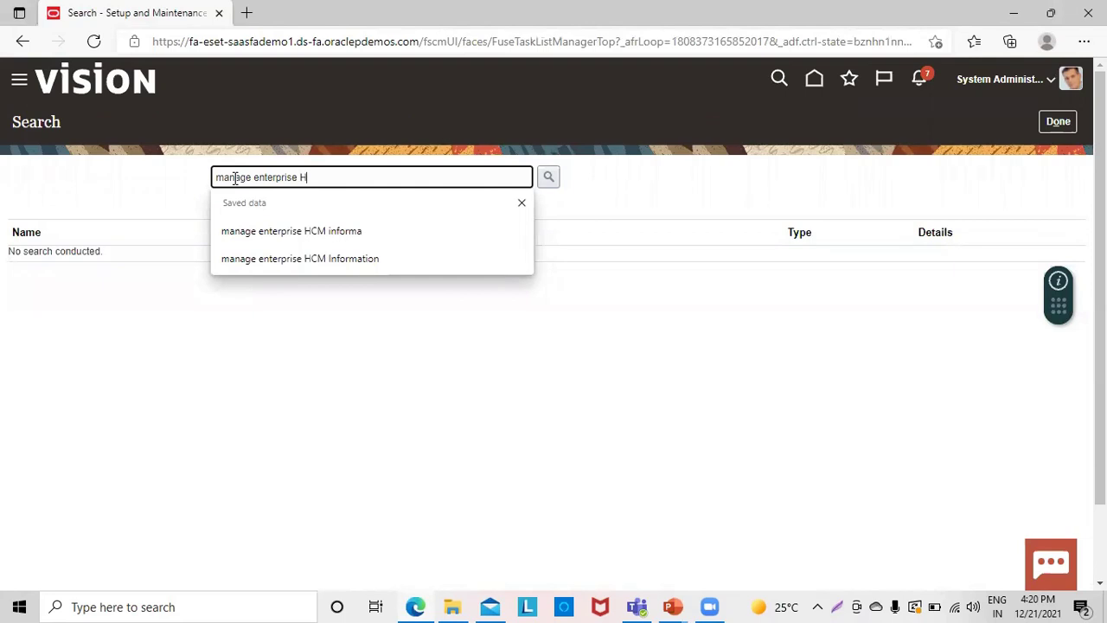
{"action": "type", "text": "CM information"}
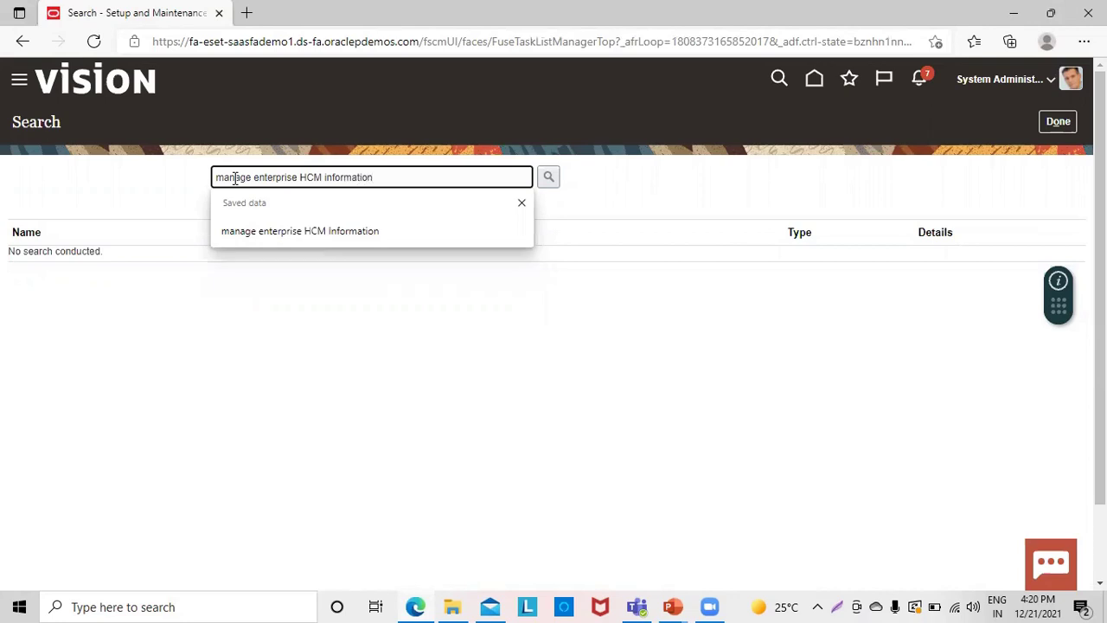
{"action": "key", "text": "Return"}
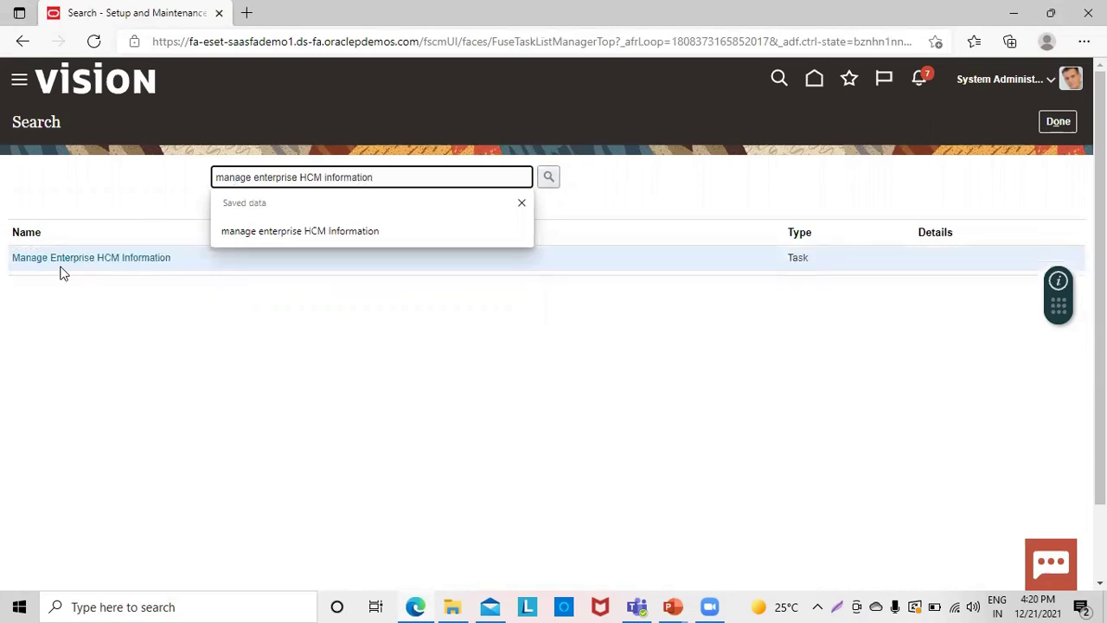
{"action": "left_click", "coordinate": [62, 260]}
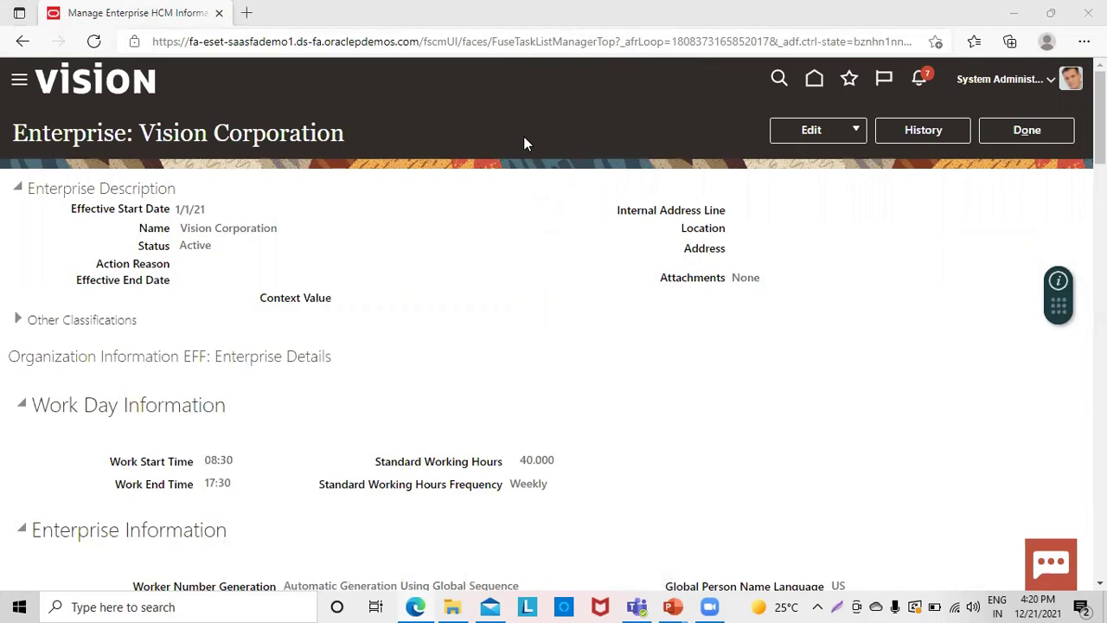
Examine the Vision Corporation enterprise record, from its description and other classifications through the work day, position synchronization and employment configuration sections
{"action": "left_click", "coordinate": [193, 197]}
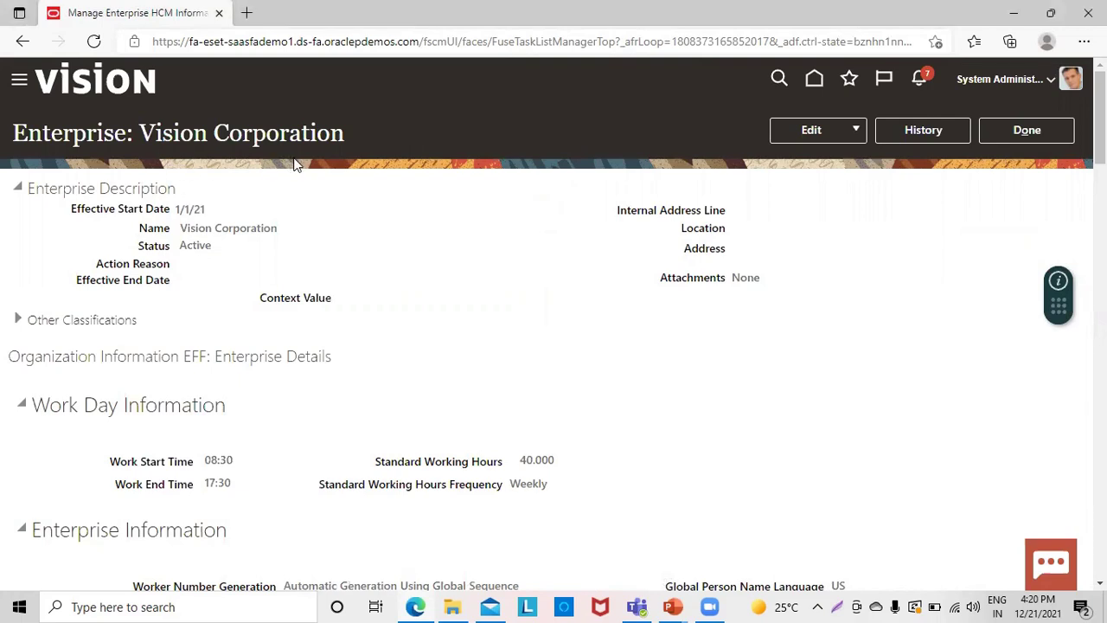
{"action": "left_click", "coordinate": [21, 320]}
{"action": "scroll", "coordinate": [554, 324], "scroll_direction": "down", "scroll_amount": 3}
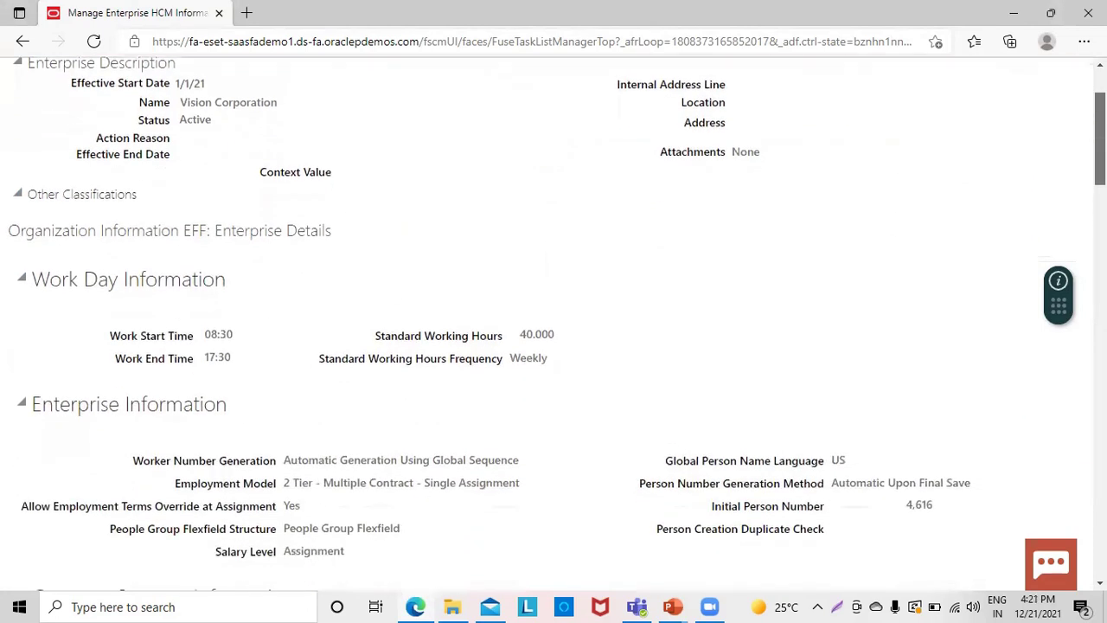
{"action": "scroll", "coordinate": [553, 323], "scroll_direction": "down", "scroll_amount": 1}
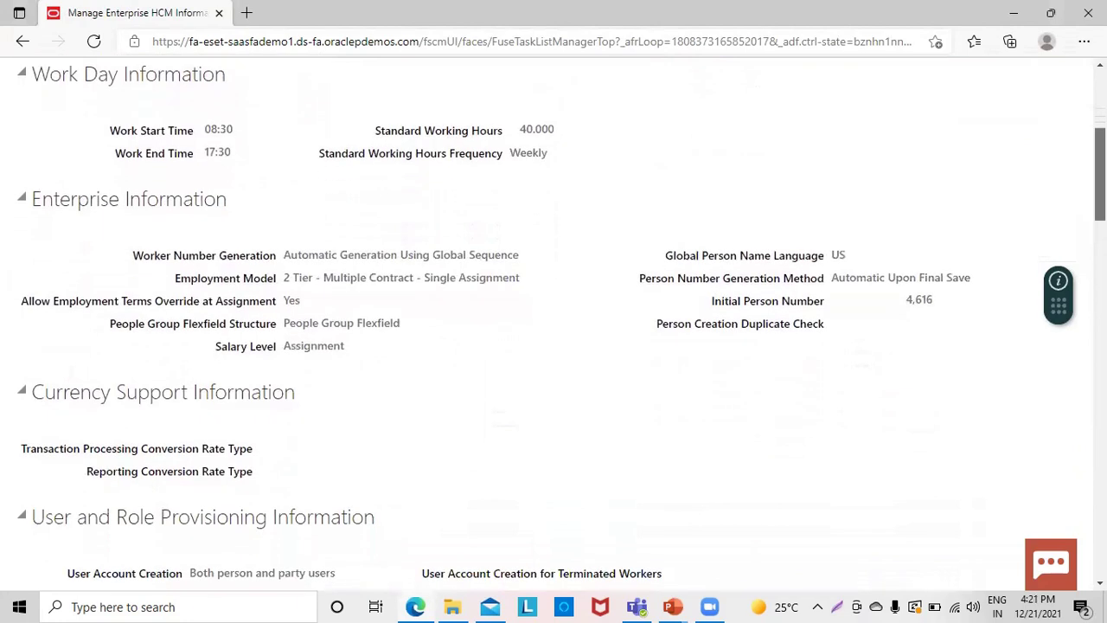
{"action": "scroll", "coordinate": [553, 324], "scroll_direction": "down", "scroll_amount": 2}
{"action": "scroll", "coordinate": [553, 323], "scroll_direction": "down", "scroll_amount": 3}
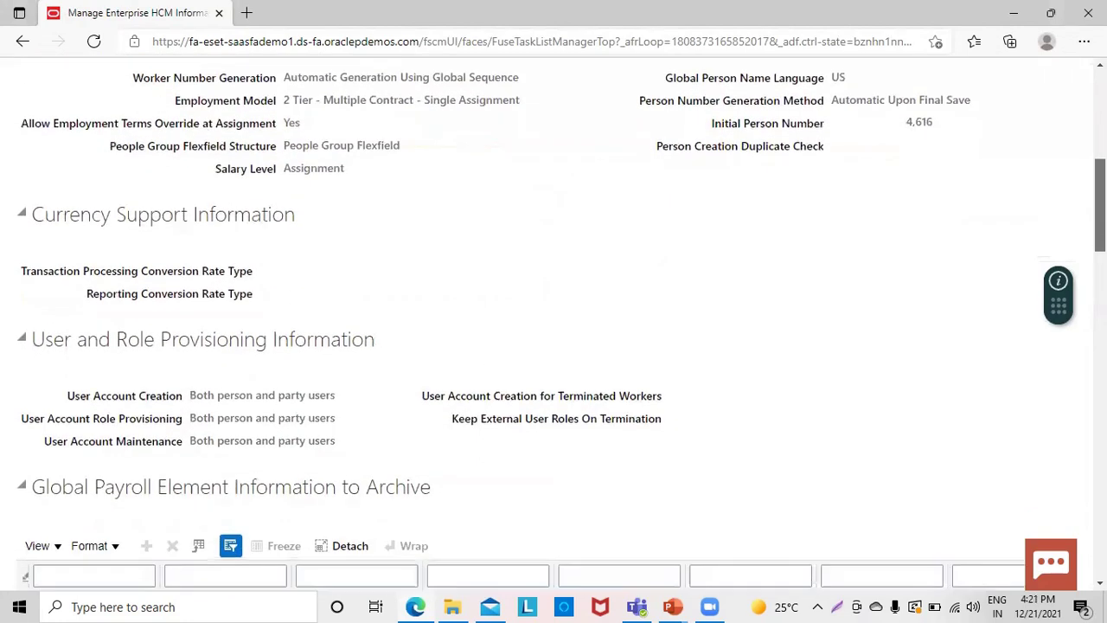
{"action": "scroll", "coordinate": [554, 323], "scroll_direction": "down", "scroll_amount": 9}
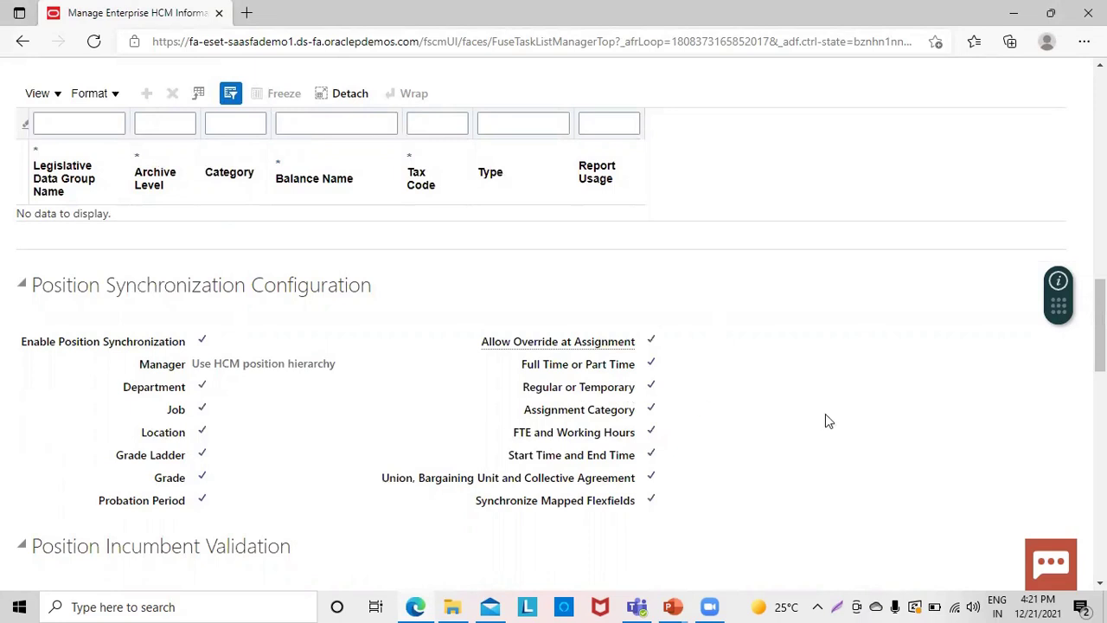
{"action": "scroll", "coordinate": [1098, 329], "scroll_direction": "down", "scroll_amount": 5}
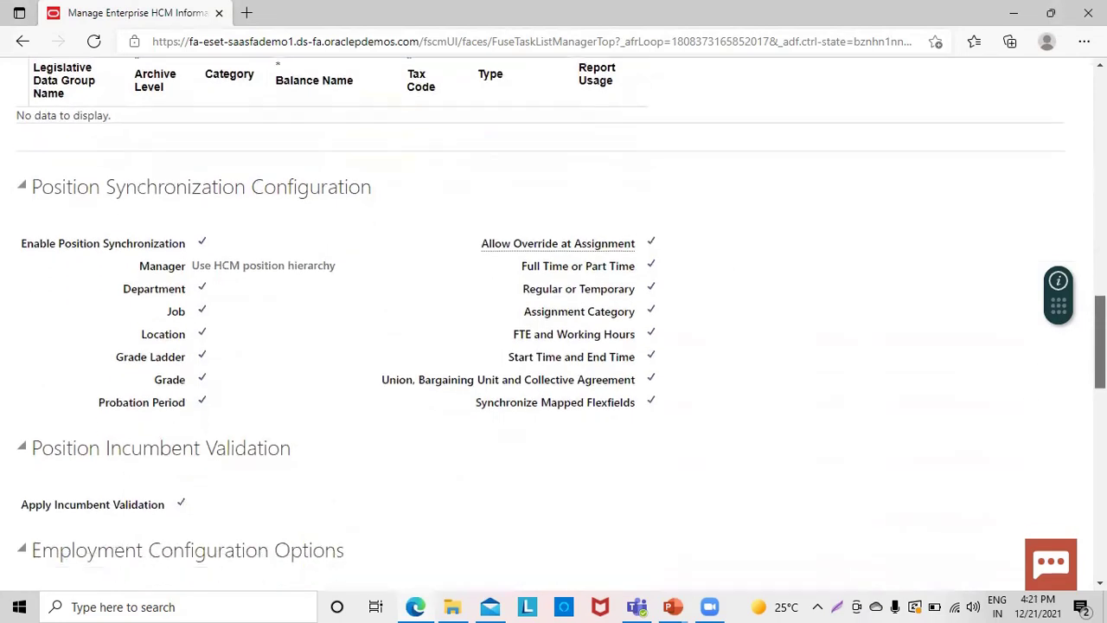
{"action": "scroll", "coordinate": [1098, 398], "scroll_direction": "up", "scroll_amount": 1}
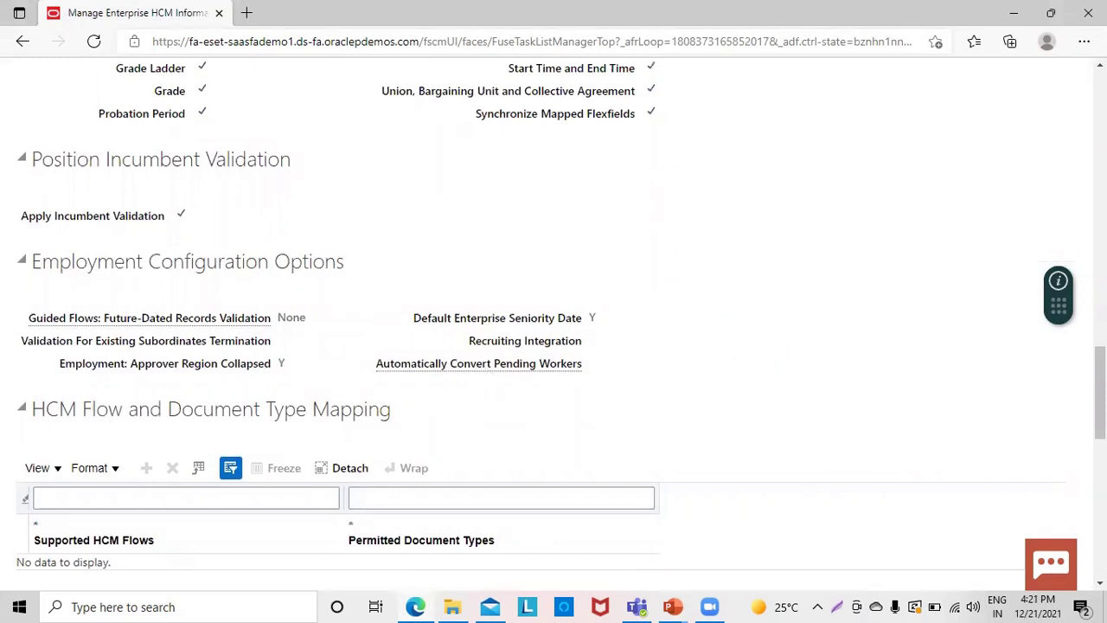
{"action": "scroll", "coordinate": [1099, 389], "scroll_direction": "up", "scroll_amount": 4}
{"action": "scroll", "coordinate": [1098, 329], "scroll_direction": "up", "scroll_amount": 15}
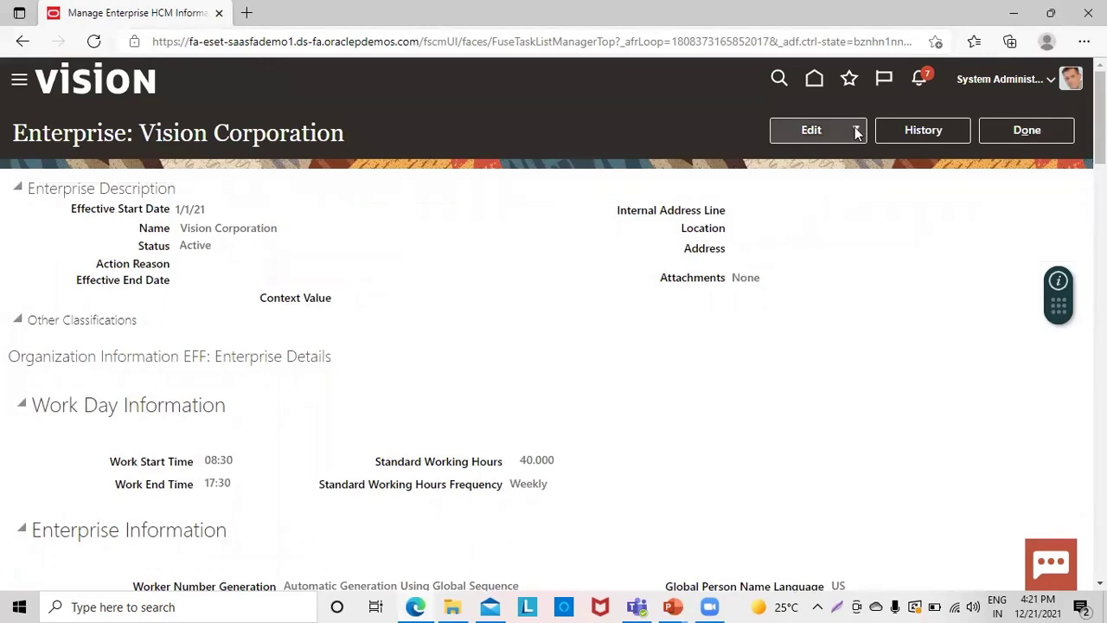
Start an update of the Vision Corporation enterprise record with the effective start date 12/21/21
{"action": "left_click", "coordinate": [857, 132]}
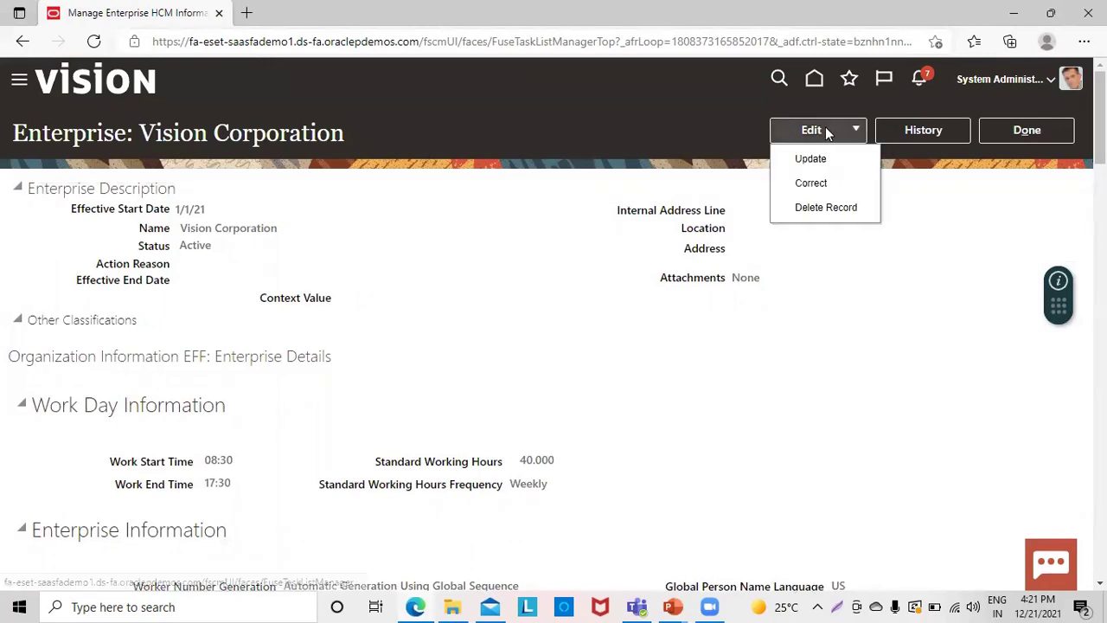
{"action": "left_click", "coordinate": [823, 161]}
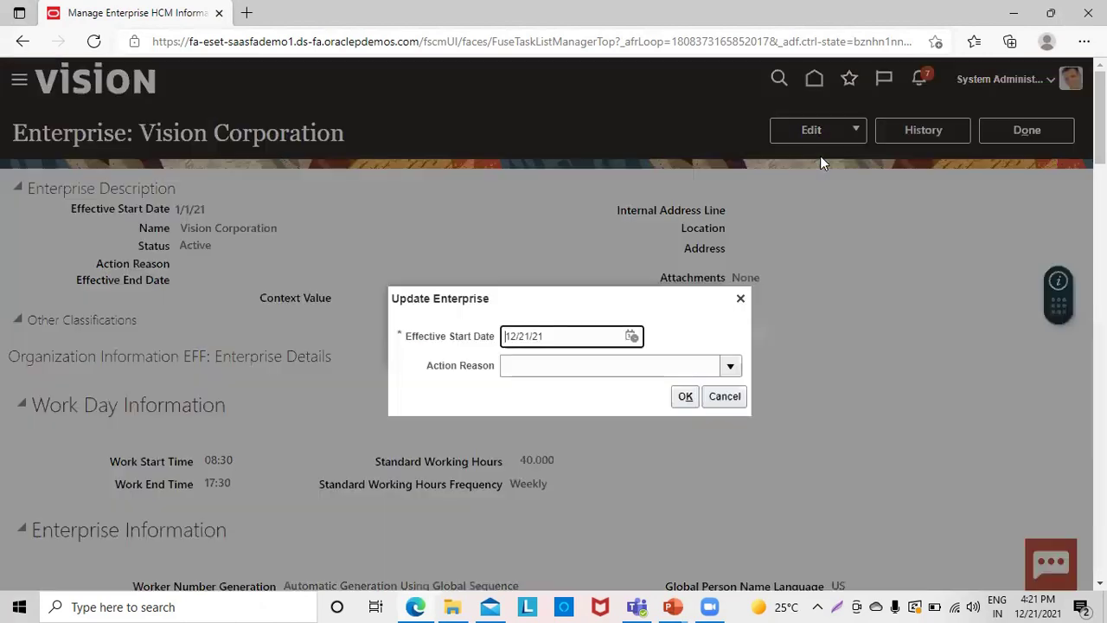
{"action": "left_click", "coordinate": [683, 397]}
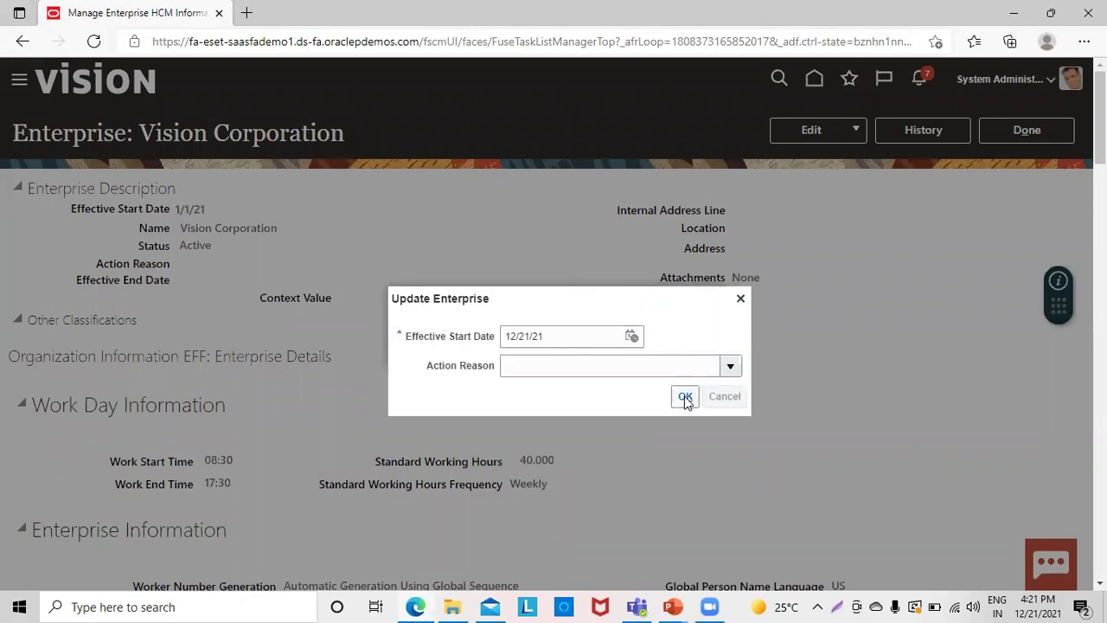
{"action": "left_click", "coordinate": [687, 400]}
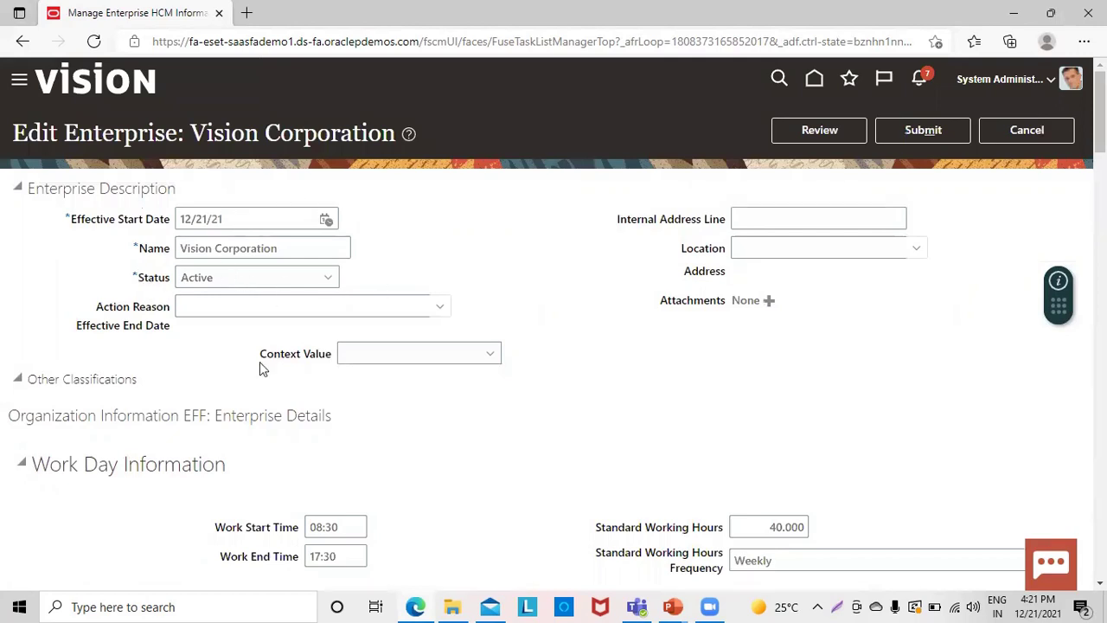
Change the enterprise name to TCS Corporation
{"action": "left_click", "coordinate": [301, 247]}
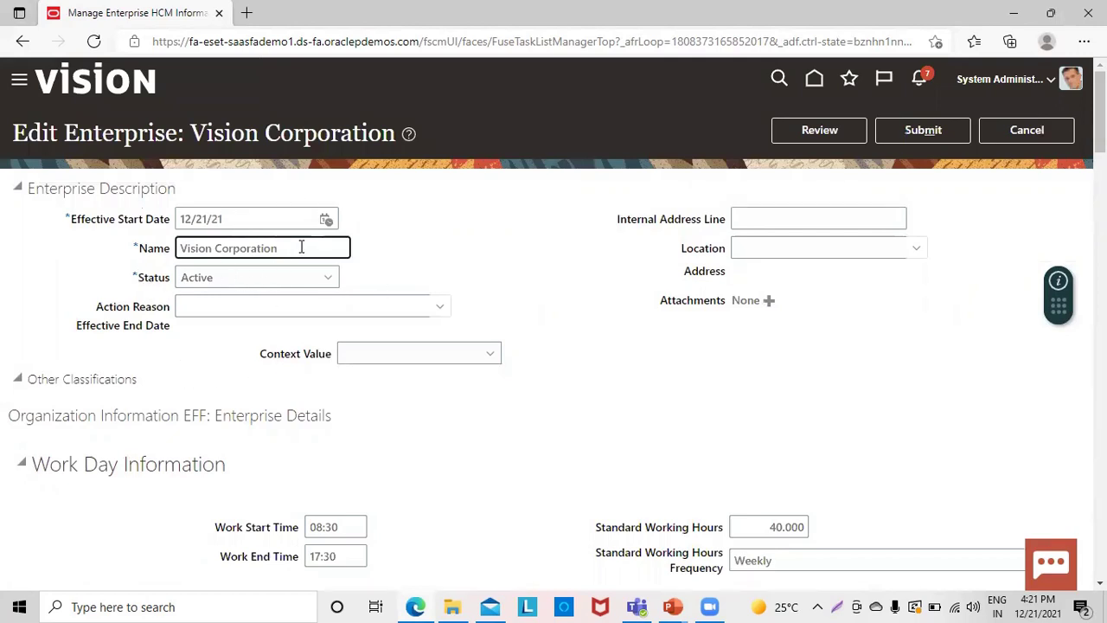
{"action": "key", "text": "Left"}
{"action": "key", "text": "Left"}
{"action": "key", "text": "Left"}
{"action": "key", "text": "Left"}
{"action": "key", "text": "Left"}
{"action": "key", "text": "Left"}
{"action": "key", "text": "Left"}
{"action": "key", "text": "Left"}
{"action": "key", "text": "Left"}
{"action": "key", "text": "Left"}
{"action": "key", "text": "Left"}
{"action": "key", "text": "Left"}
{"action": "key", "text": "BackSpace"}
{"action": "key", "text": "BackSpace"}
{"action": "key", "text": "BackSpace"}
{"action": "key", "text": "BackSpace"}
{"action": "key", "text": "BackSpace"}
{"action": "key", "text": "BackSpace"}
{"action": "type", "text": "TCS"}
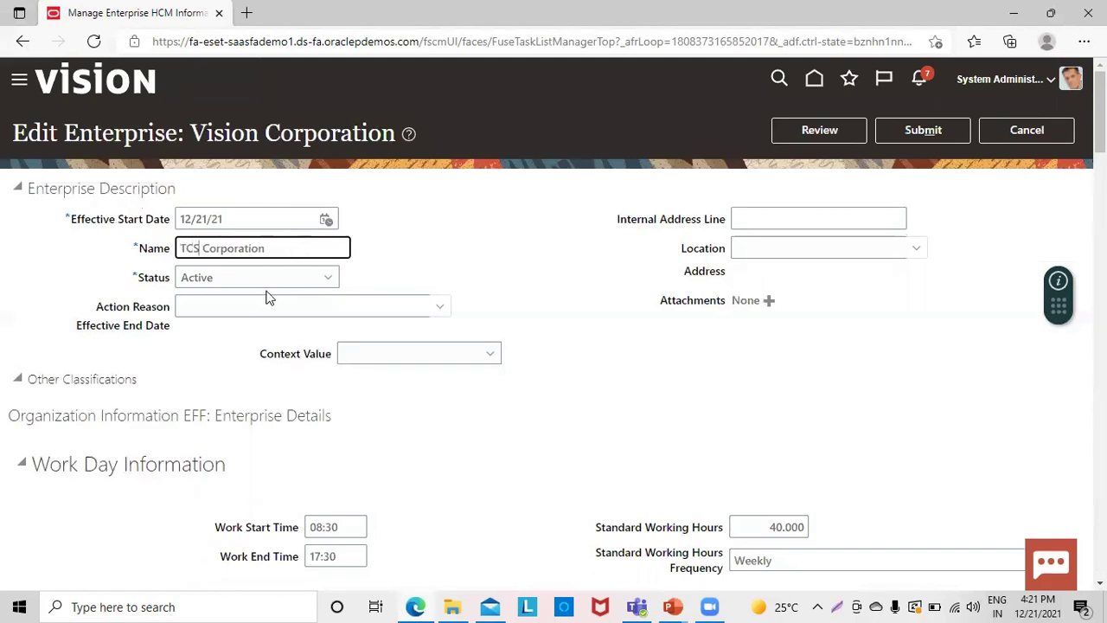
Check the enterprise's Location choices and review the work start time, work end time and standard working hours fields
{"action": "left_click", "coordinate": [898, 249]}
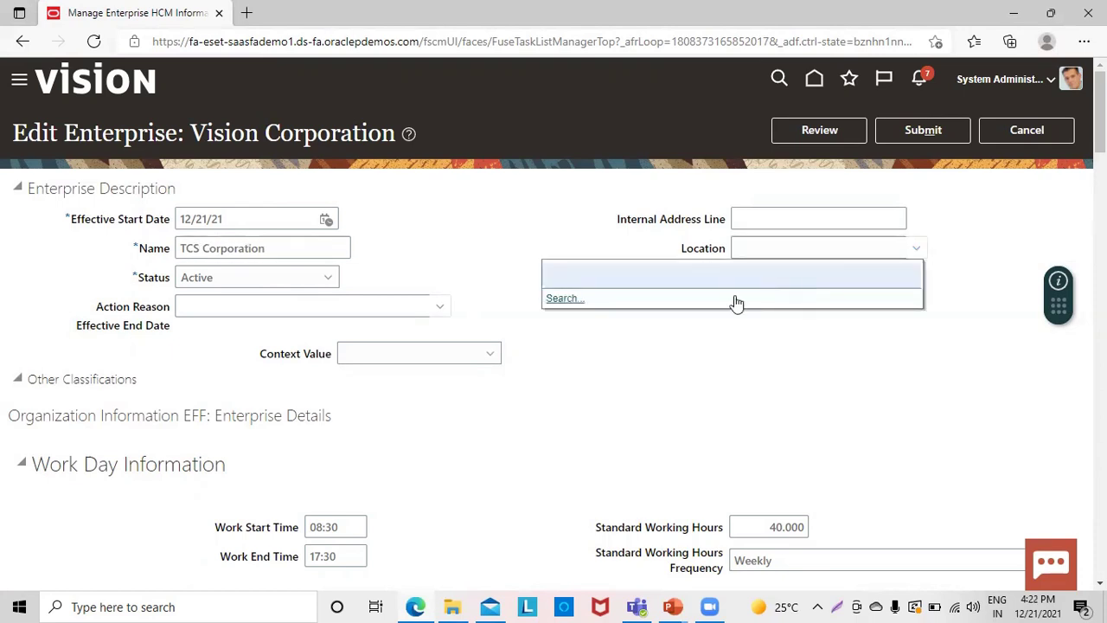
{"action": "left_click", "coordinate": [746, 349]}
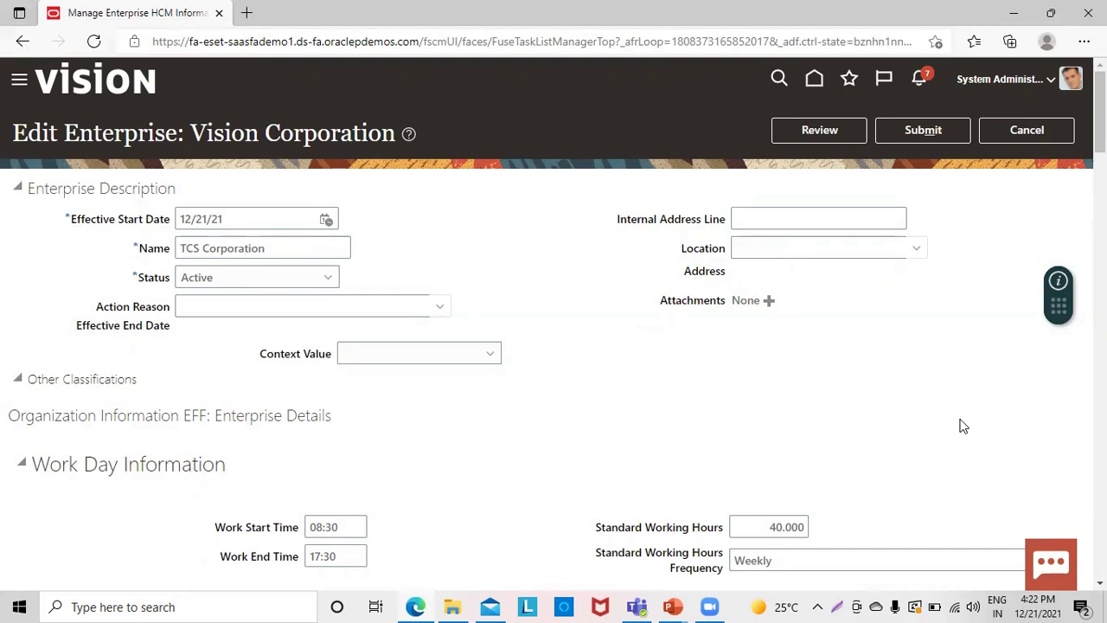
{"action": "scroll", "coordinate": [1100, 584], "scroll_direction": "down", "scroll_amount": 3}
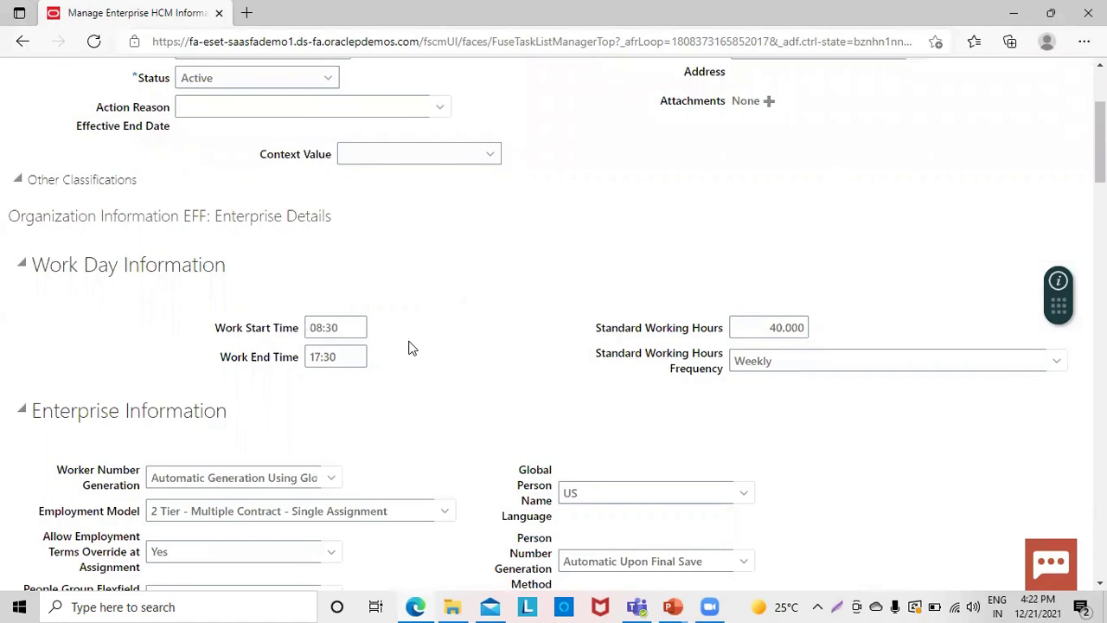
{"action": "left_click", "coordinate": [343, 329]}
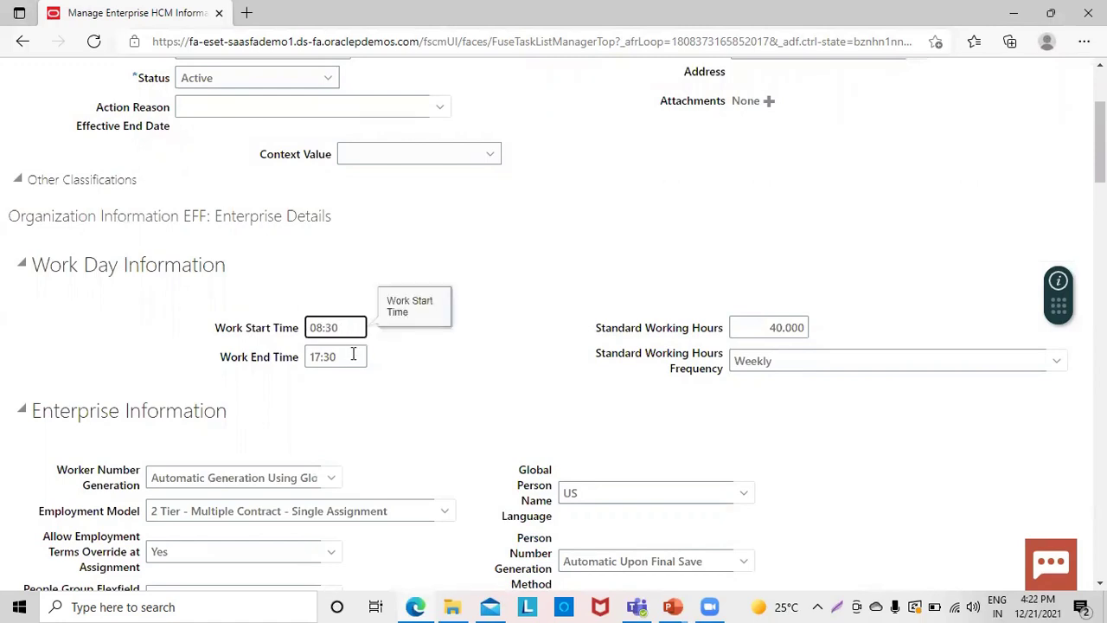
{"action": "left_click", "coordinate": [353, 356]}
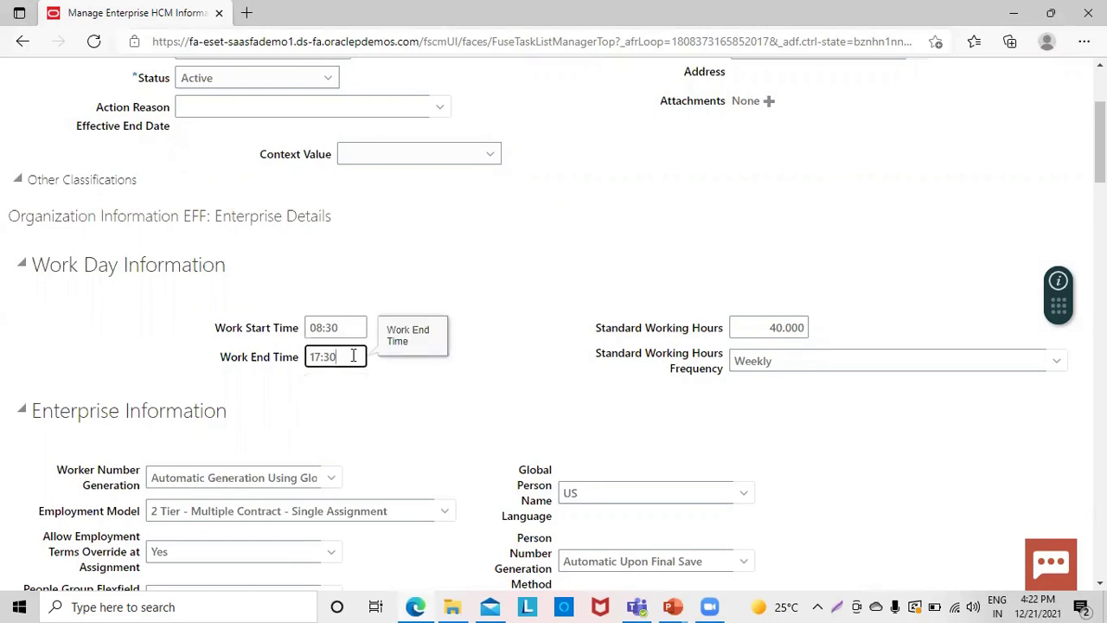
{"action": "left_click", "coordinate": [752, 331]}
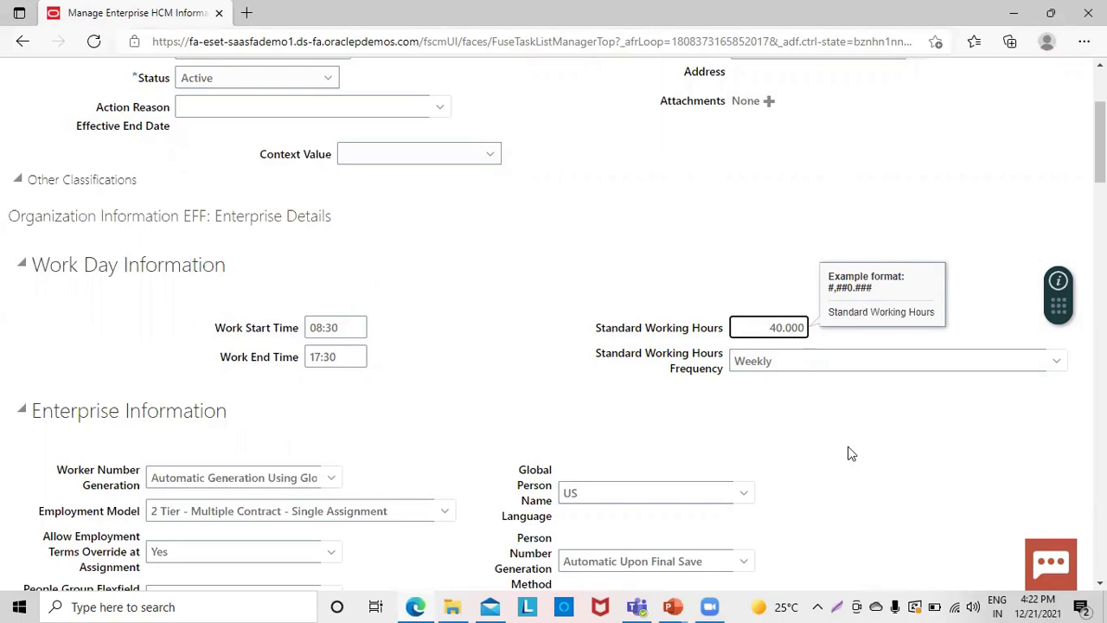
Review the available Worker Number Generation options in the Enterprise Information section, leaving the selection as it is
{"action": "left_click", "coordinate": [1099, 584]}
{"action": "scroll", "coordinate": [104, 411], "scroll_direction": "down", "scroll_amount": 2}
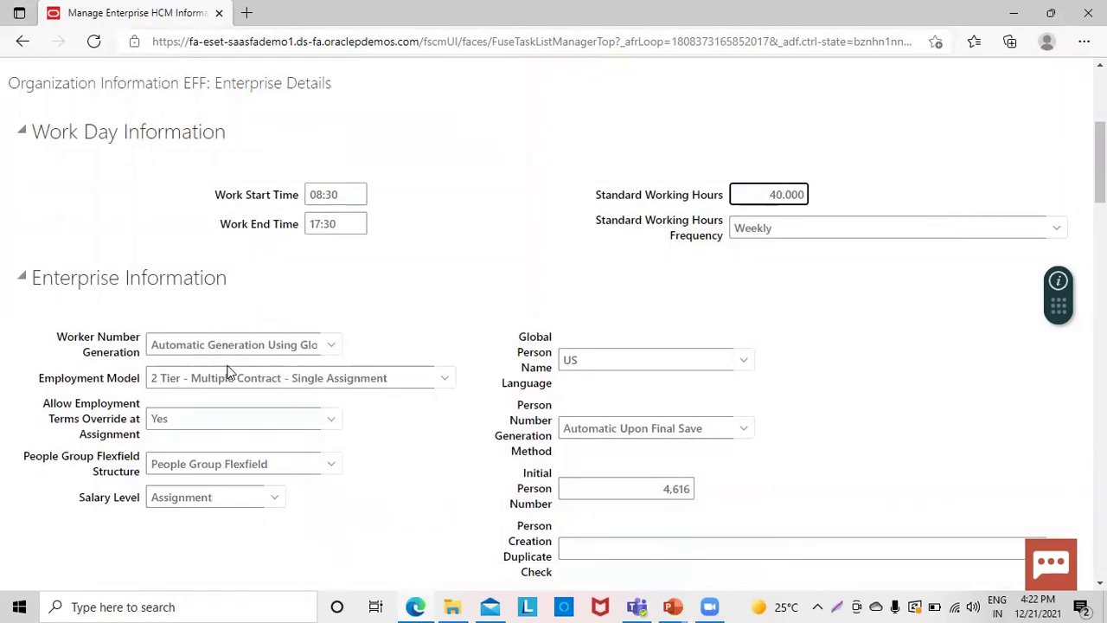
{"action": "left_click", "coordinate": [332, 348]}
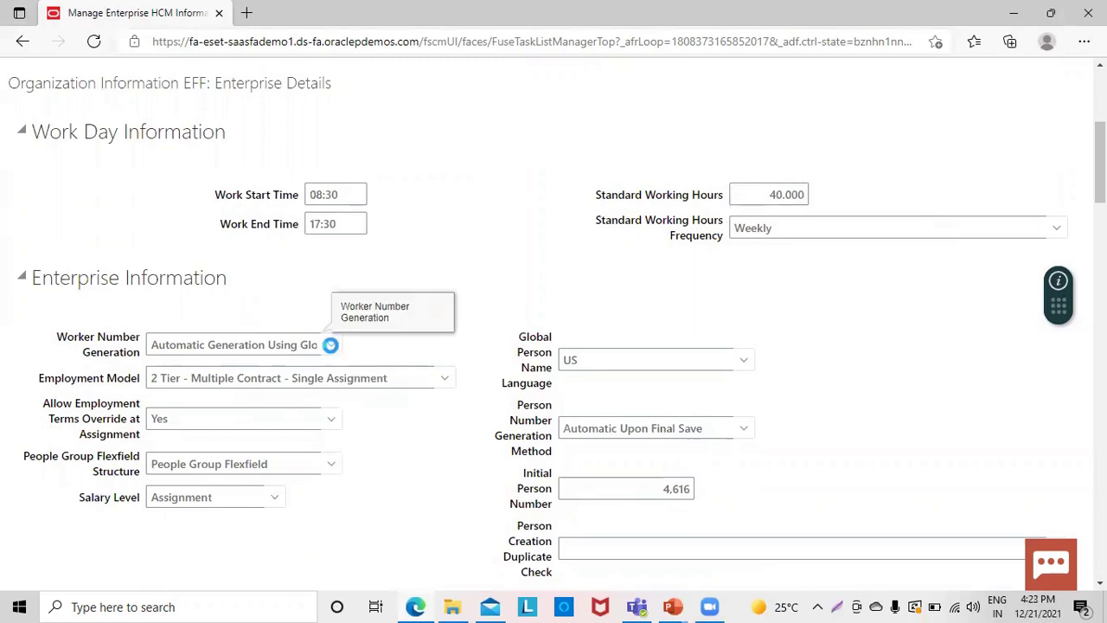
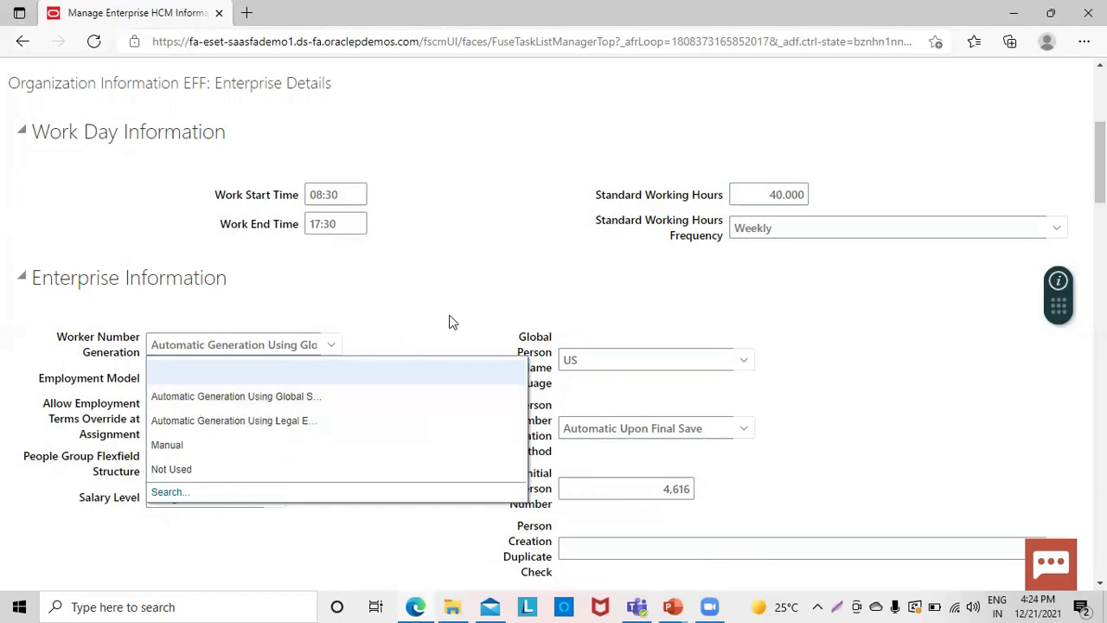
{"action": "left_click", "coordinate": [541, 316]}
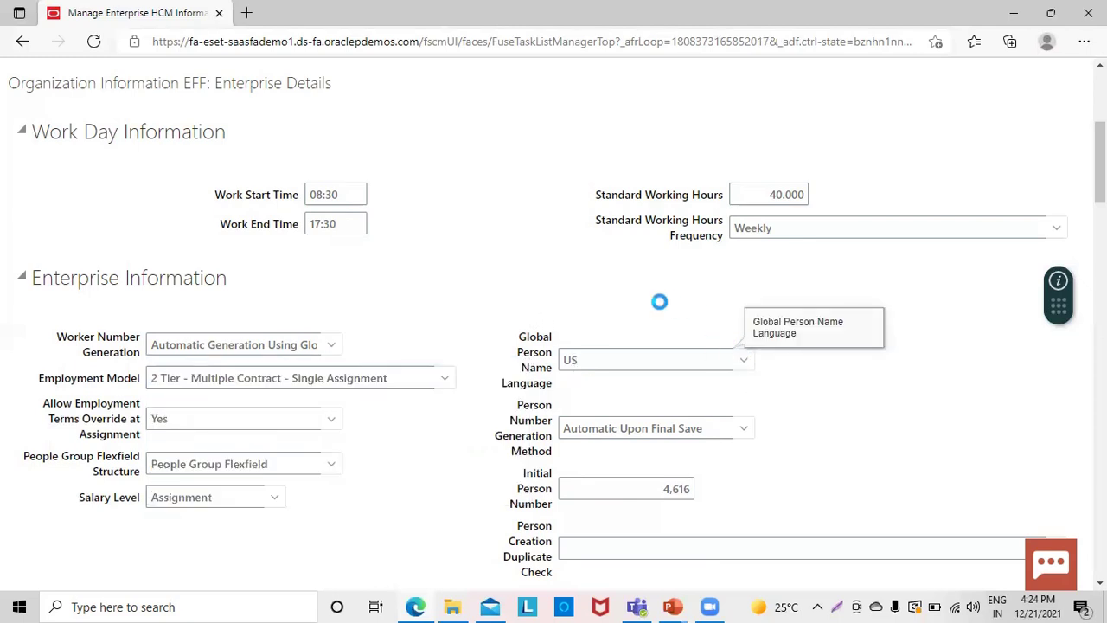
Review the enterprise's Currency Support, User and Role Provisioning, and Global Payroll Element archive sections, then return to the basic enterprise details
{"action": "left_click", "coordinate": [523, 318]}
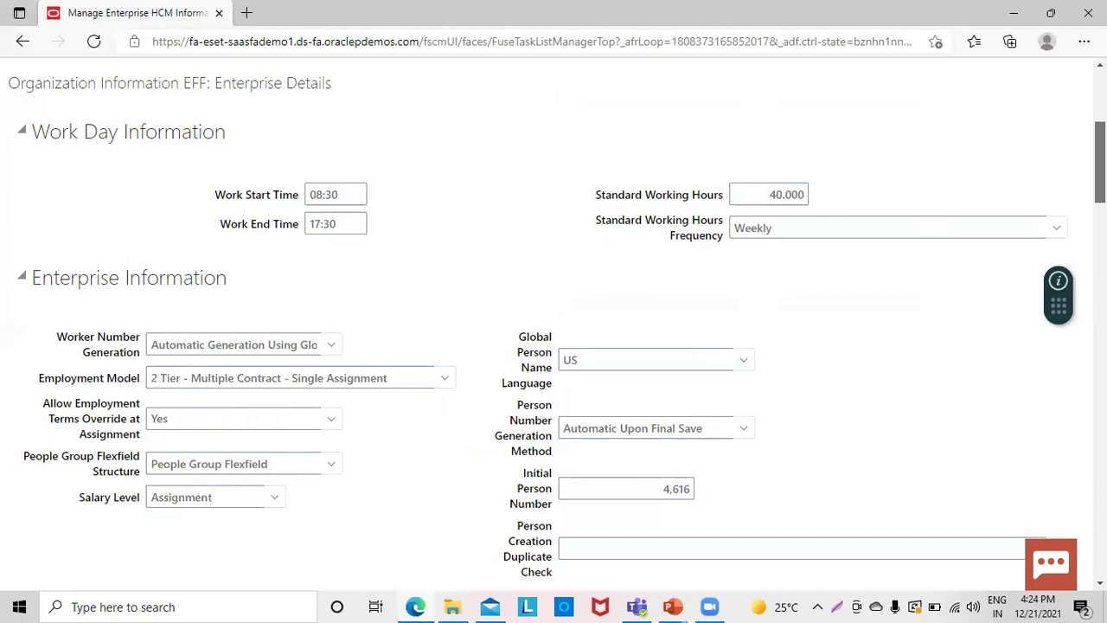
{"action": "scroll", "coordinate": [553, 328], "scroll_direction": "down", "scroll_amount": 4}
{"action": "scroll", "coordinate": [553, 329], "scroll_direction": "down", "scroll_amount": 2}
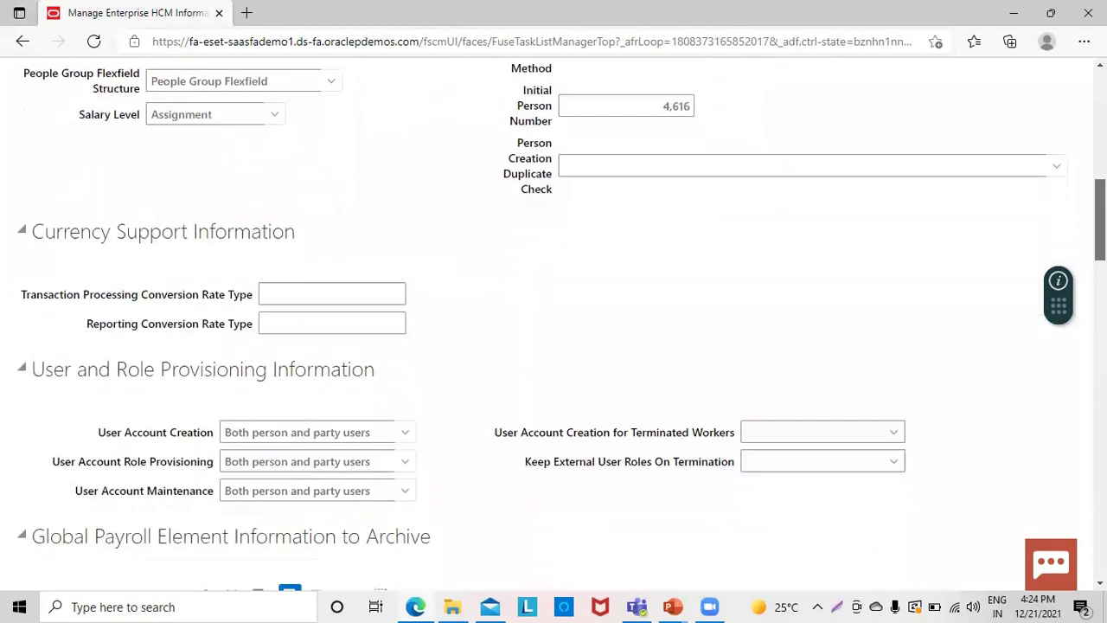
{"action": "scroll", "coordinate": [553, 329], "scroll_direction": "down", "scroll_amount": 2}
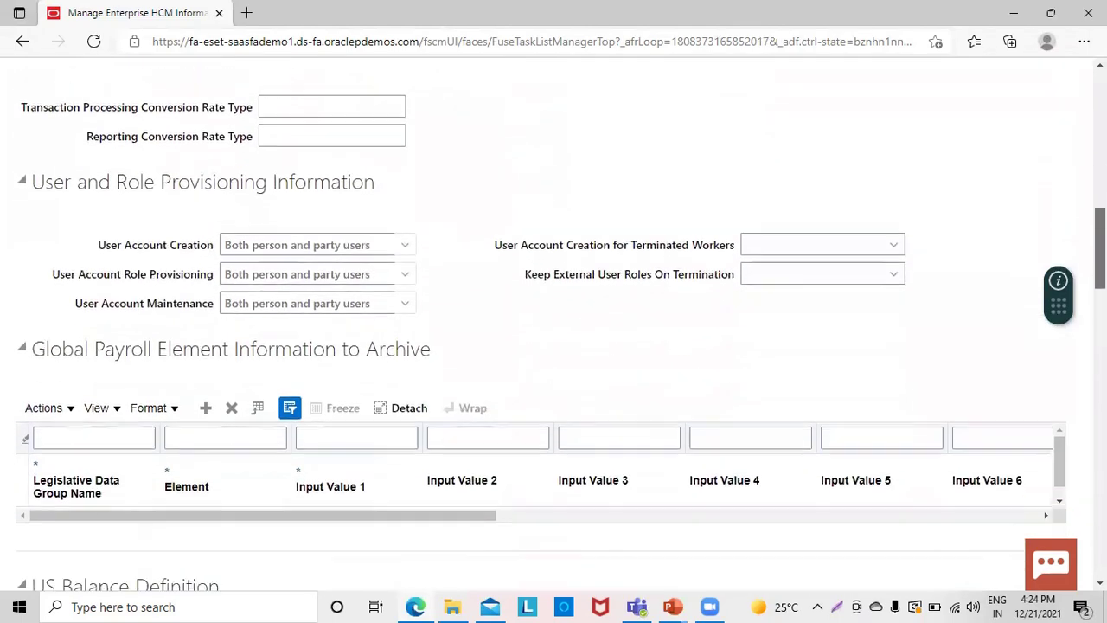
{"action": "scroll", "coordinate": [553, 329], "scroll_direction": "up", "scroll_amount": 5}
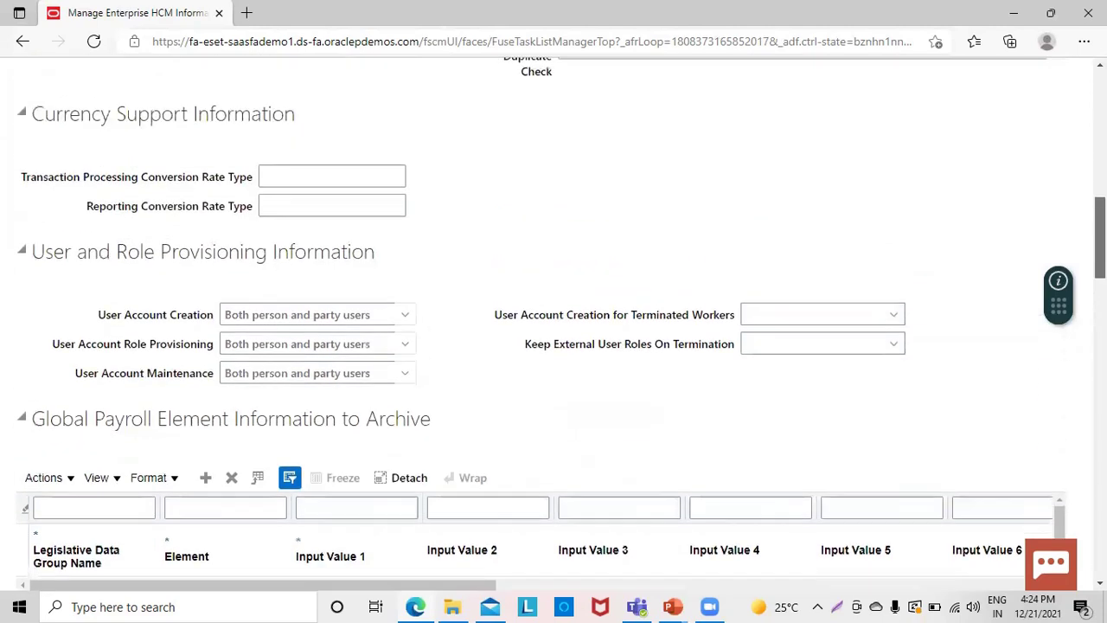
{"action": "scroll", "coordinate": [553, 328], "scroll_direction": "up", "scroll_amount": 3}
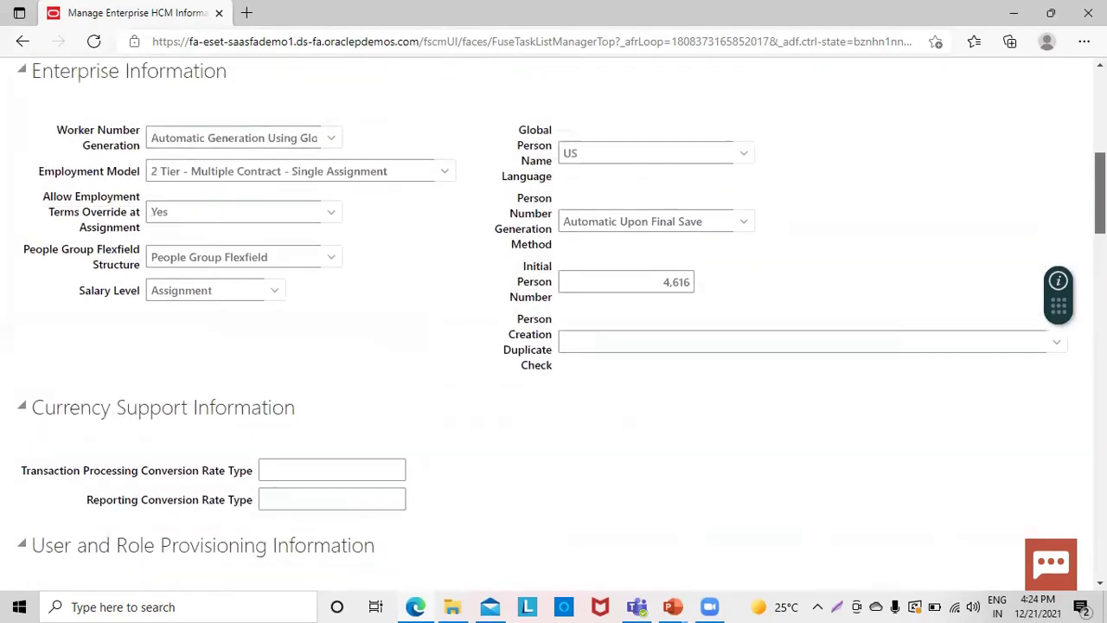
{"action": "scroll", "coordinate": [554, 329], "scroll_direction": "up", "scroll_amount": 4}
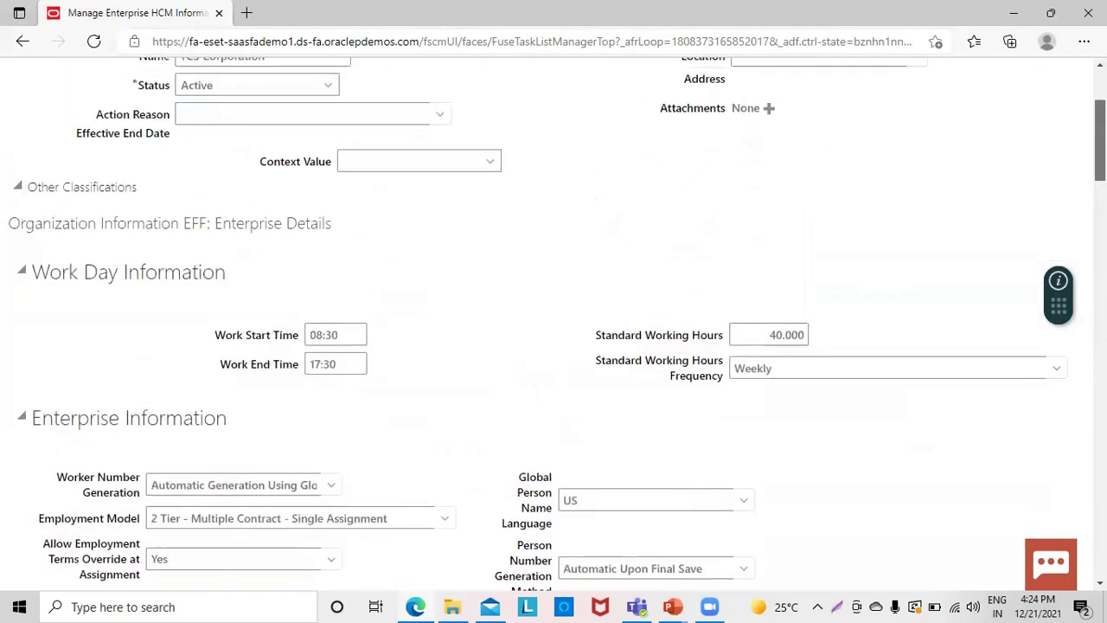